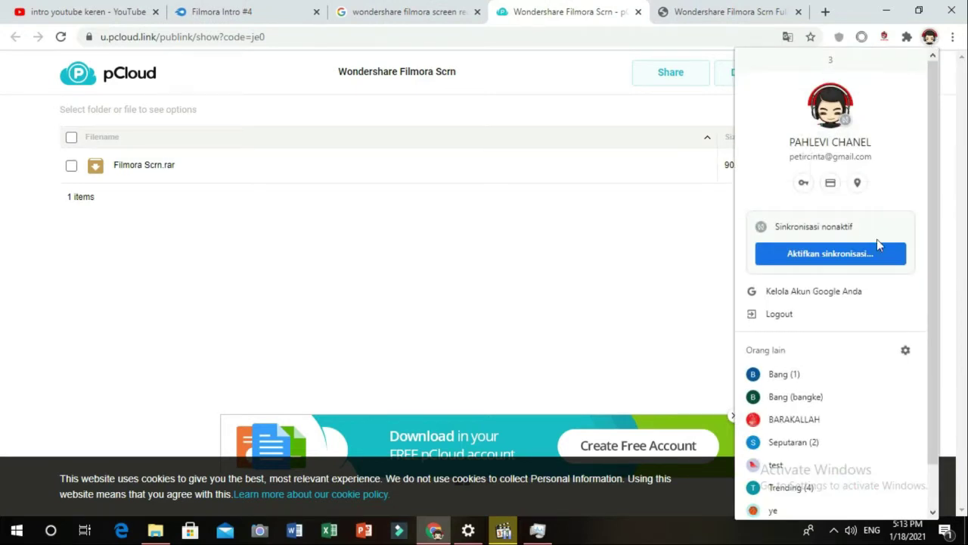
- Add a browser user profile called "ok" with the rainbow unicorn avatar and a desktop shortcut
scroll(863, 340, "down", 1)
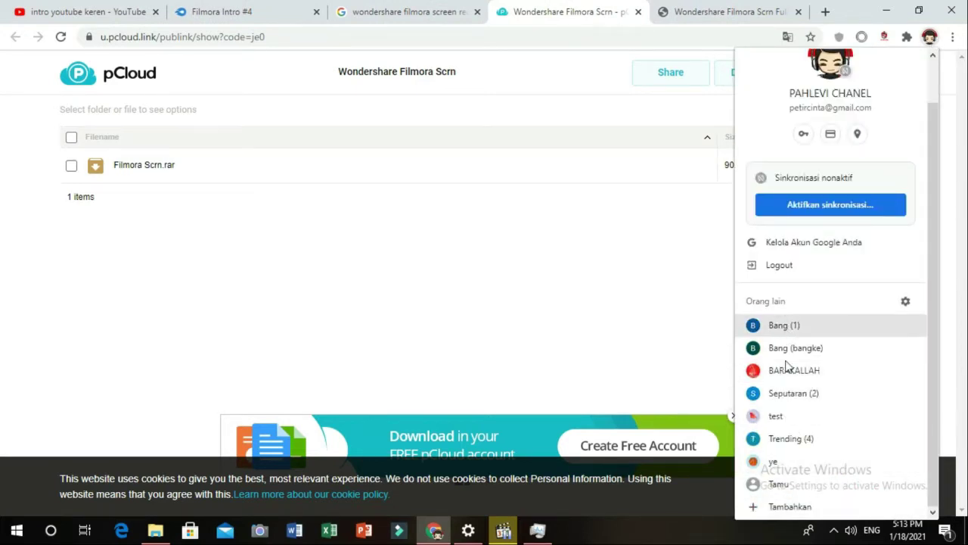
left_click(787, 506)
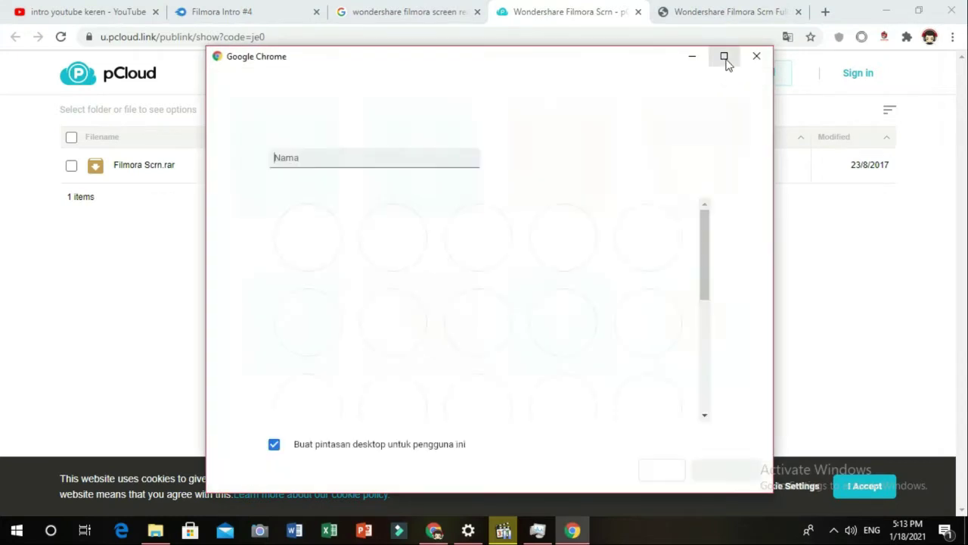
left_click(724, 56)
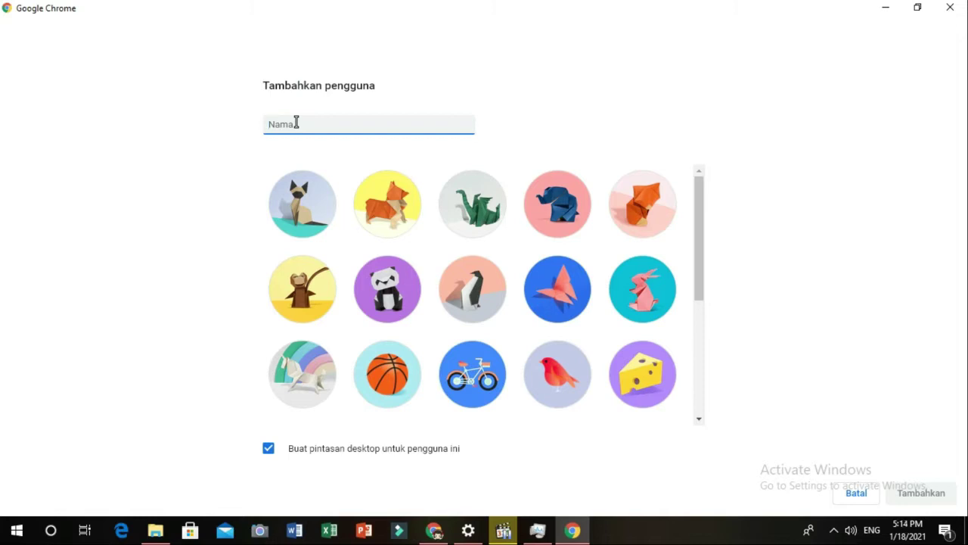
type("ok")
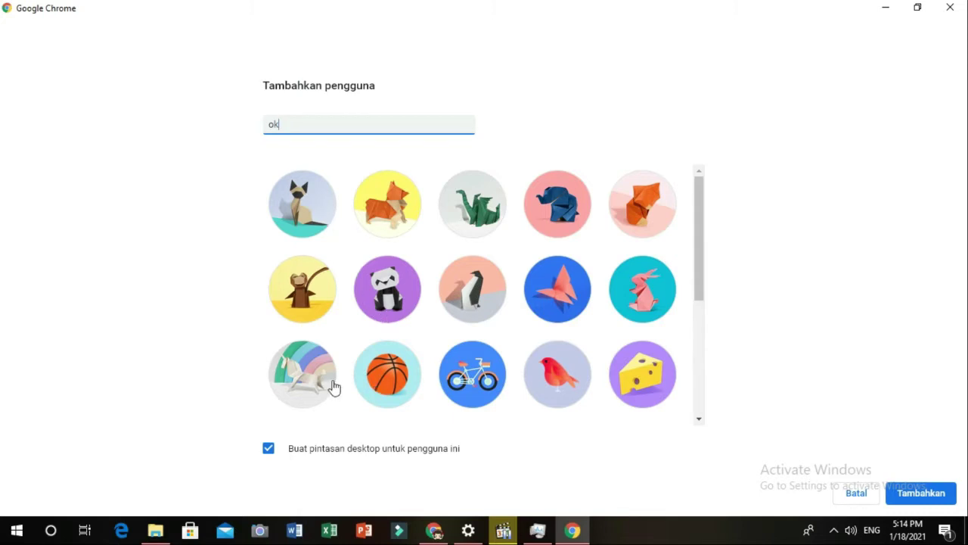
left_click(304, 380)
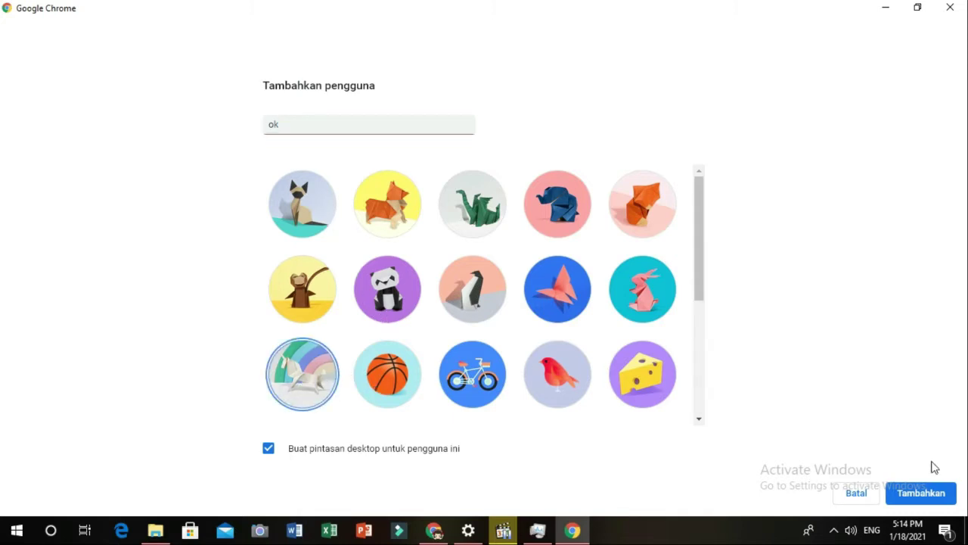
left_click(935, 500)
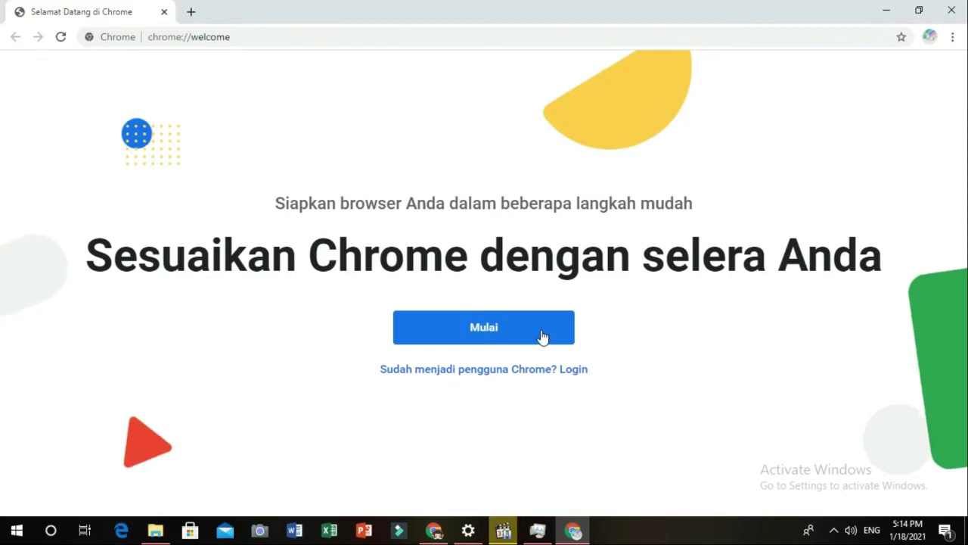
- Complete the new profile's welcome setup with the Gmail, YouTube and Maps bookmarks, skipping default browser and sync, and close its window
left_click(513, 334)
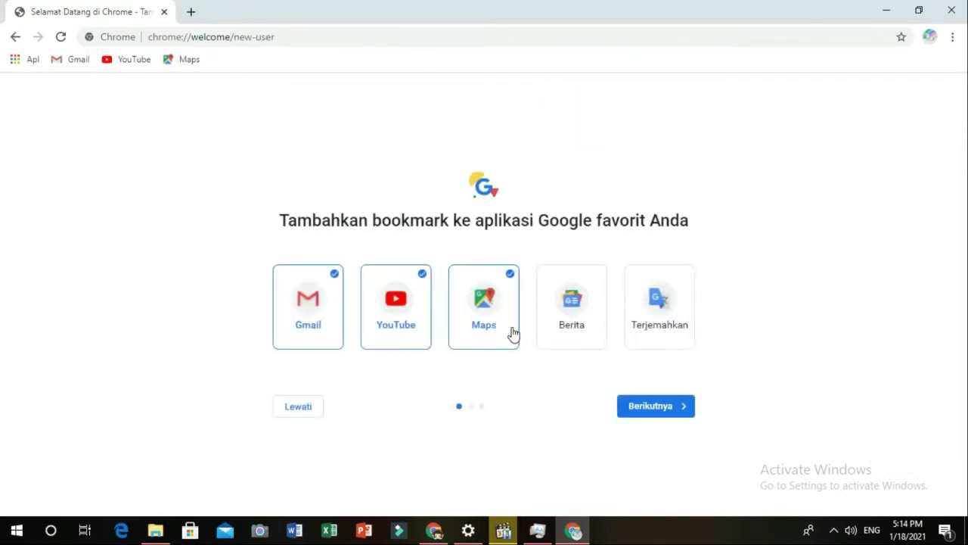
left_click(652, 413)
left_click(667, 502)
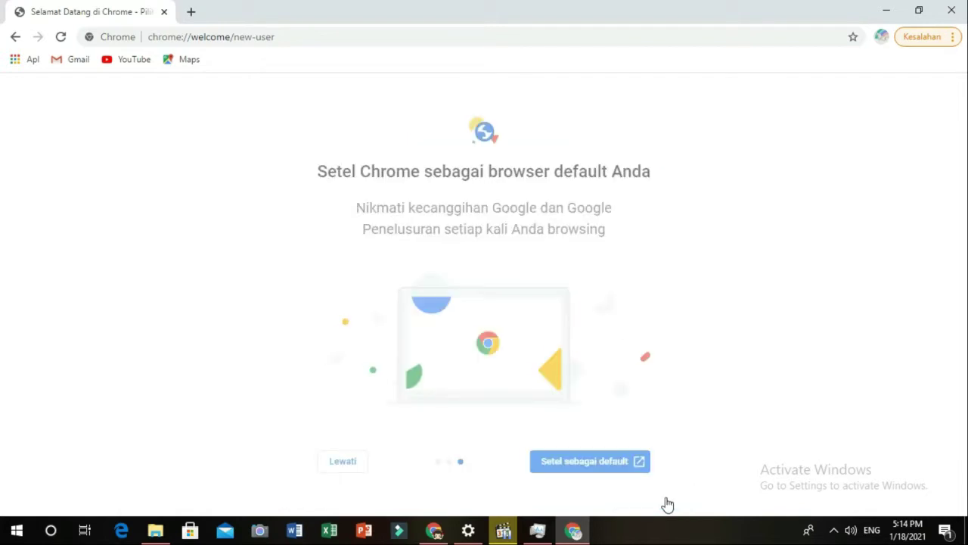
left_click(342, 463)
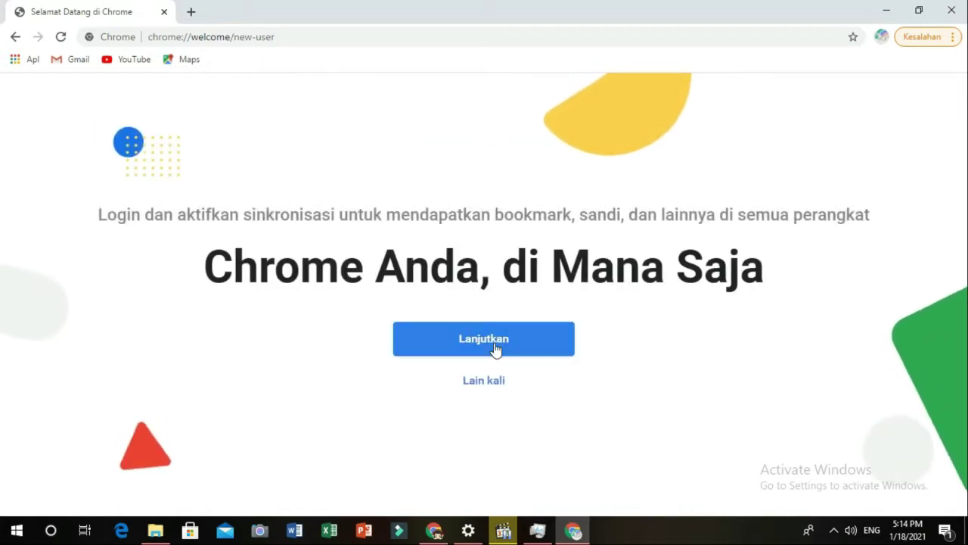
left_click(497, 381)
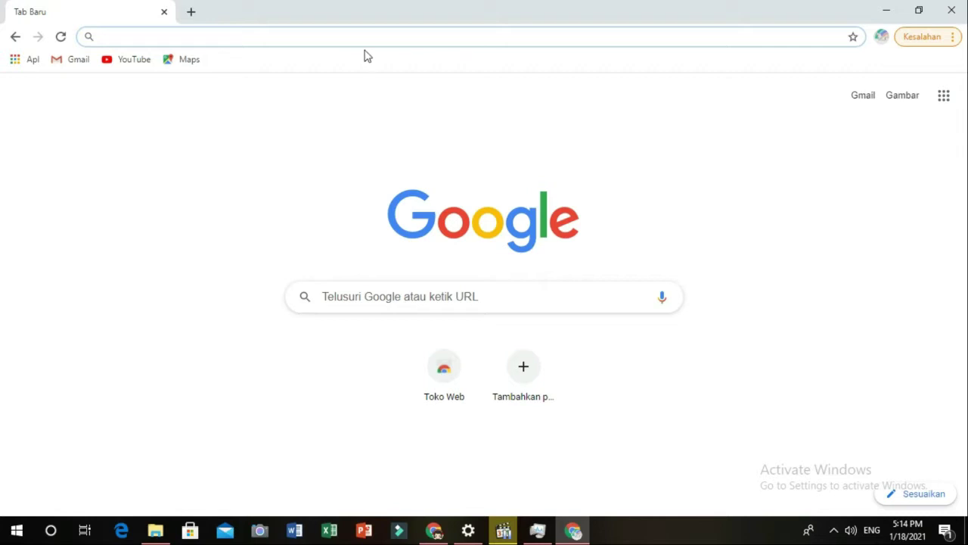
left_click(950, 8)
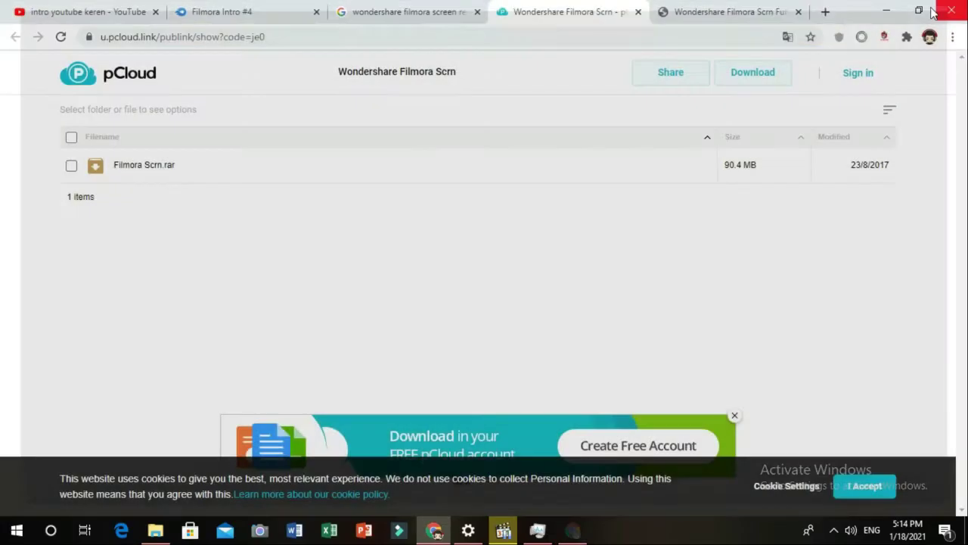
- Show the desktop, refresh it, and place the ok - Chrome shortcut beside the ye - Chrome shortcut
left_click(886, 9)
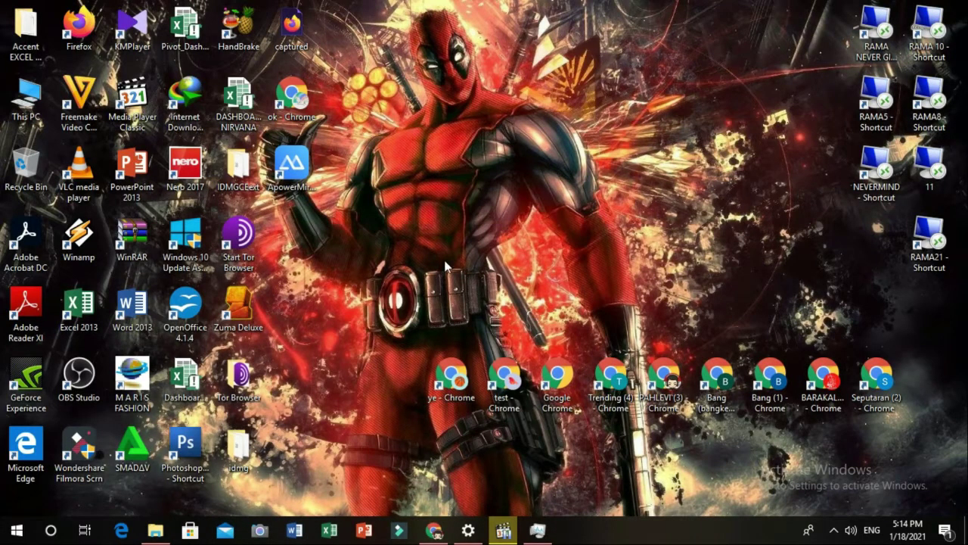
right_click(457, 163)
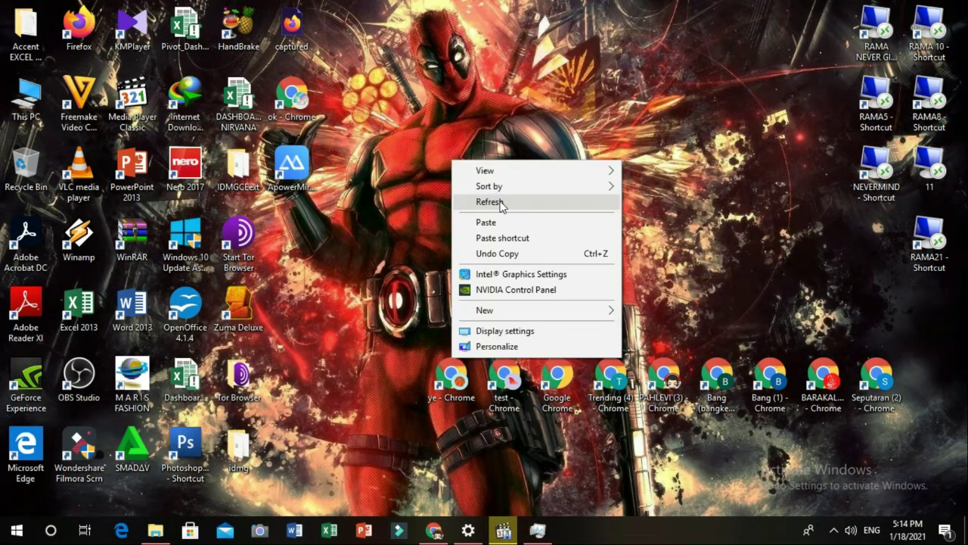
left_click(501, 203)
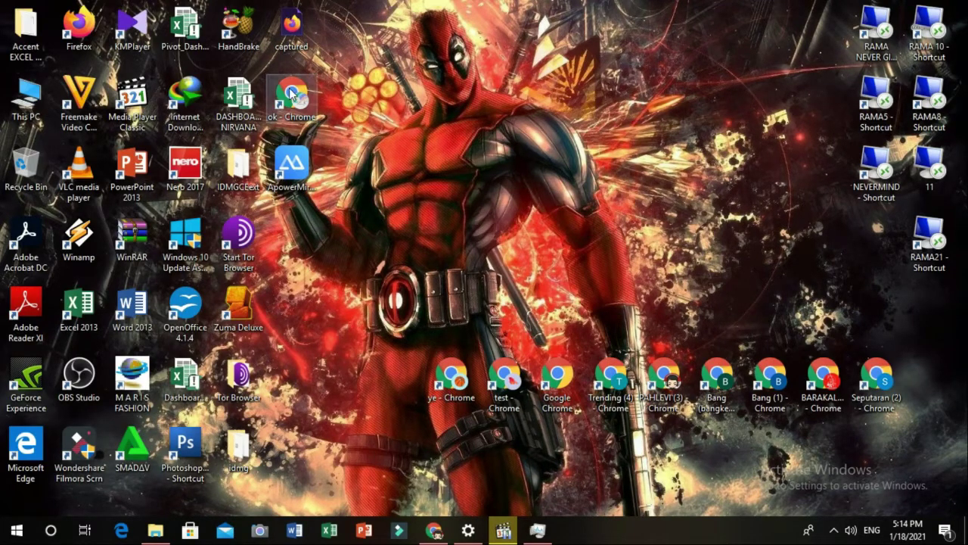
left_click_drag(297, 98, 395, 371)
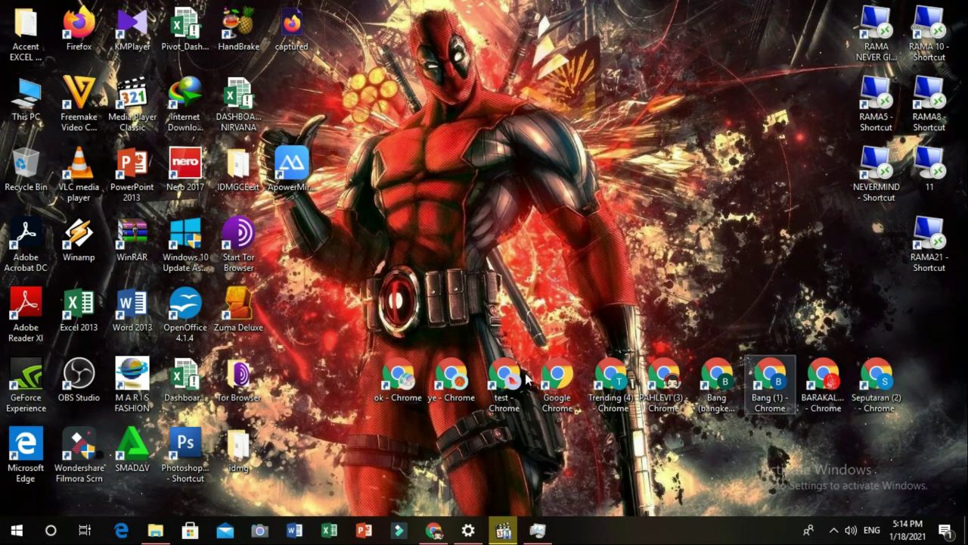
- Launch the "ok" profile from its desktop shortcut in a maximized window, search for youtube, and open the YouTube site
double_click(396, 376)
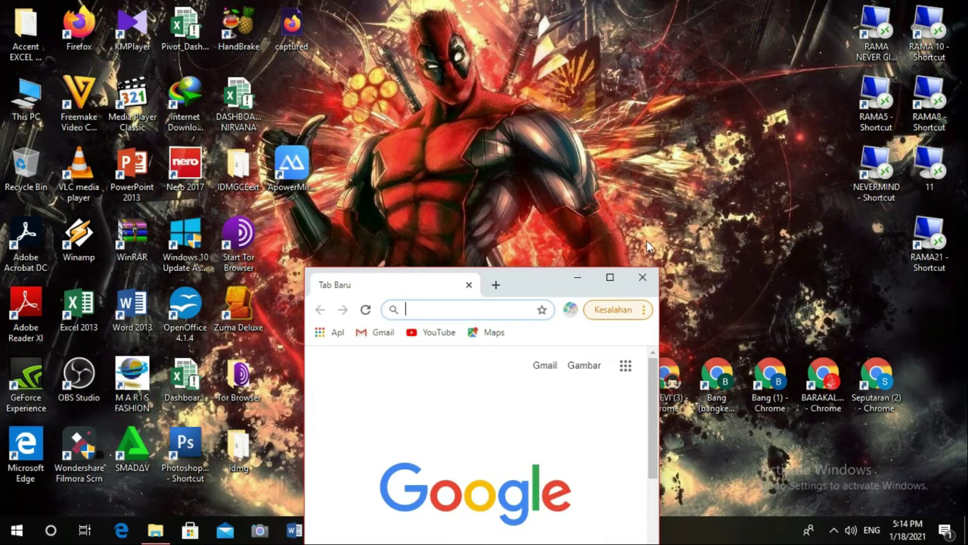
left_click(610, 277)
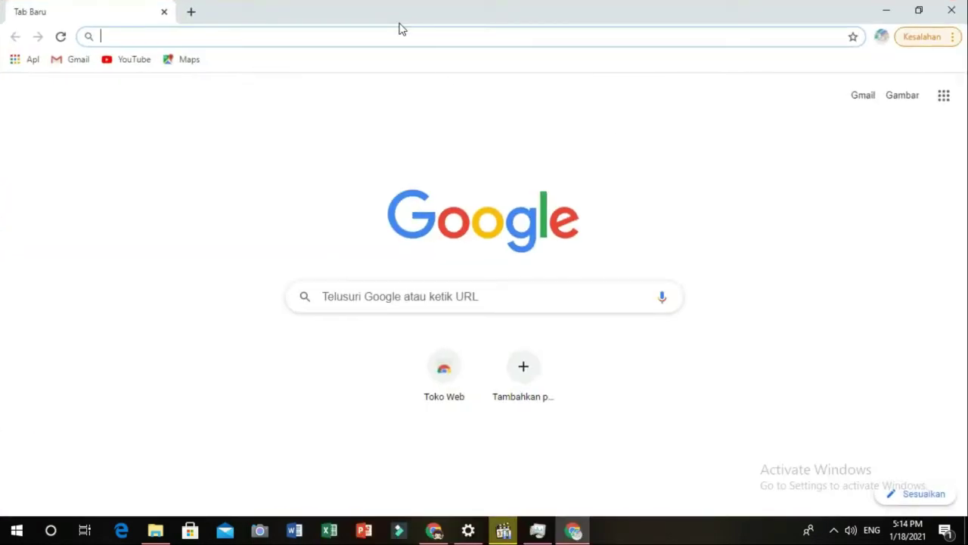
type("you")
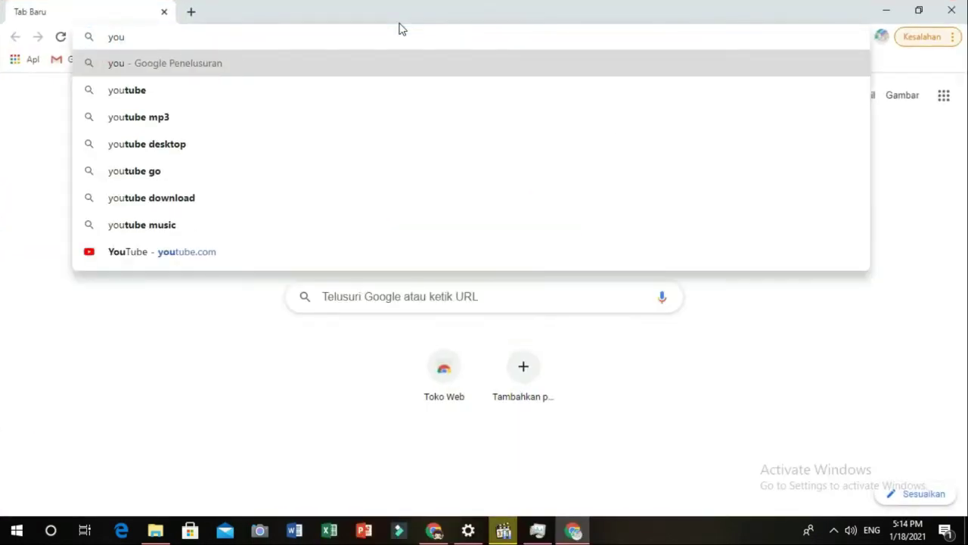
left_click(179, 90)
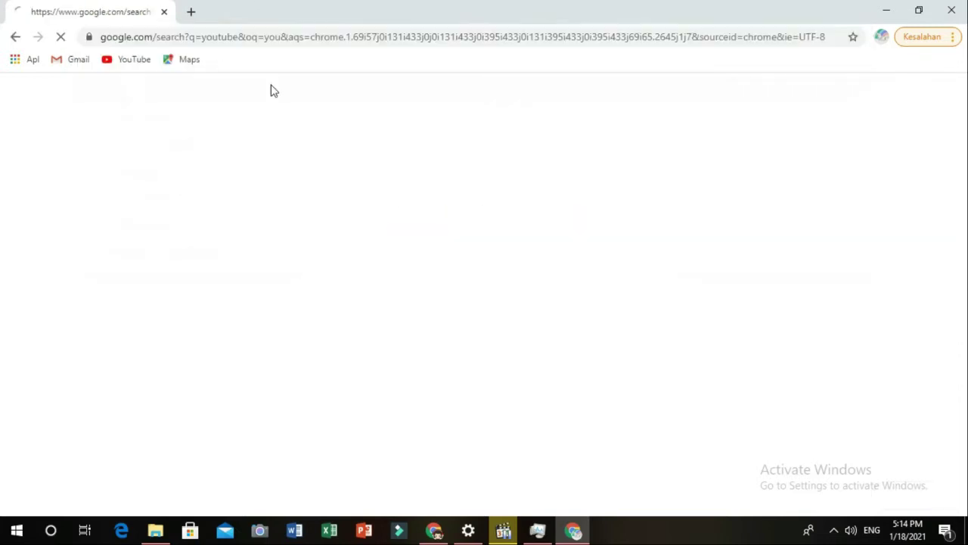
left_click(158, 224)
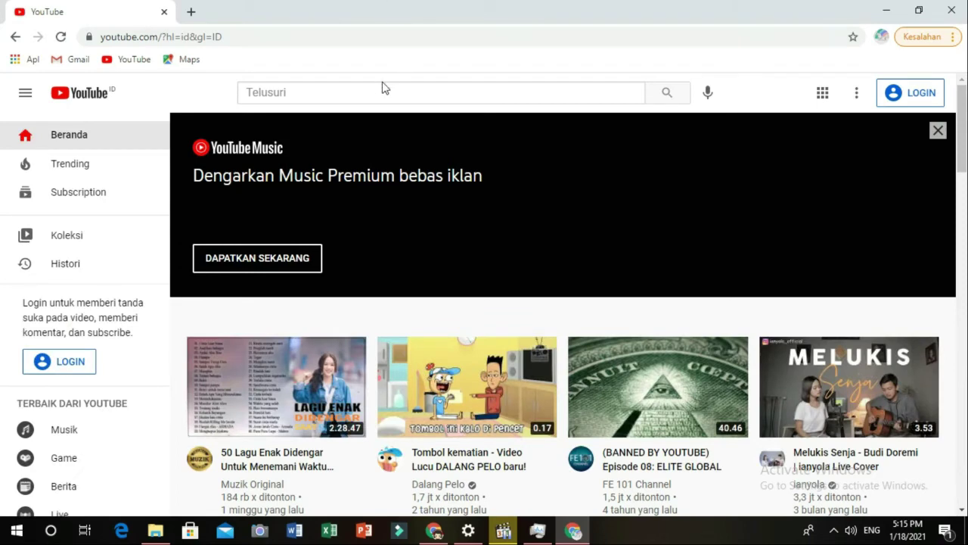
- Open the video "Tombol kematian - Video Lucu DALANG PELO baru!" and return to the YouTube home page
scroll(413, 168, "down", 2)
left_click(469, 183)
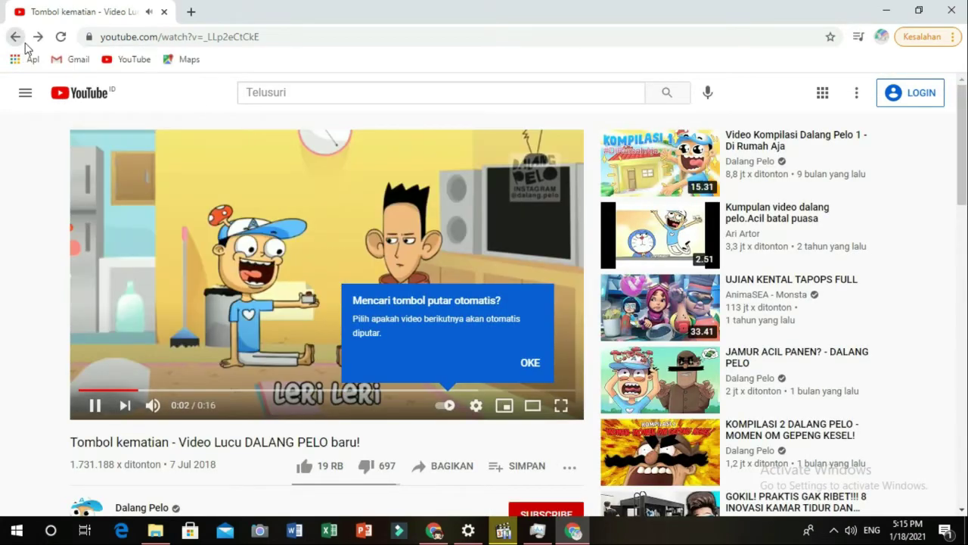
left_click(17, 36)
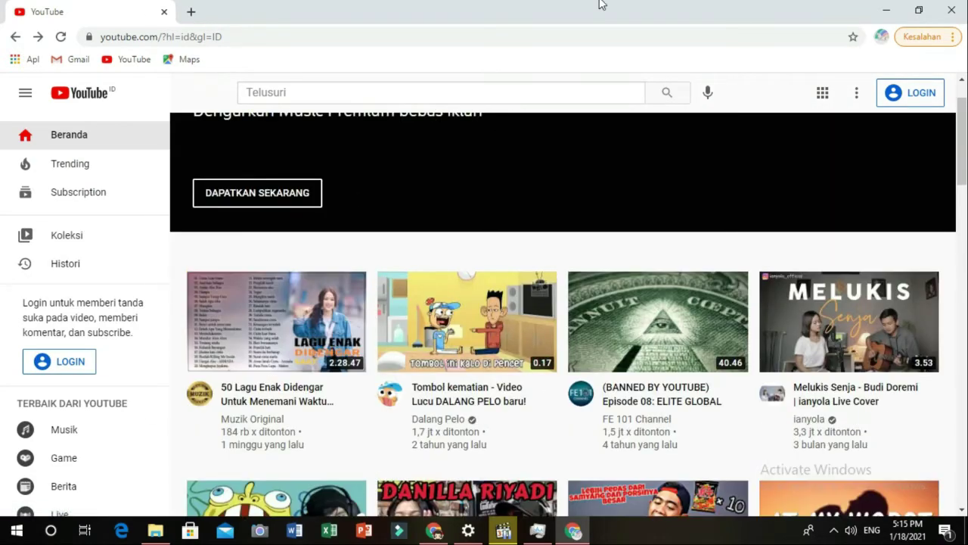
scroll(677, 175, "up", 1)
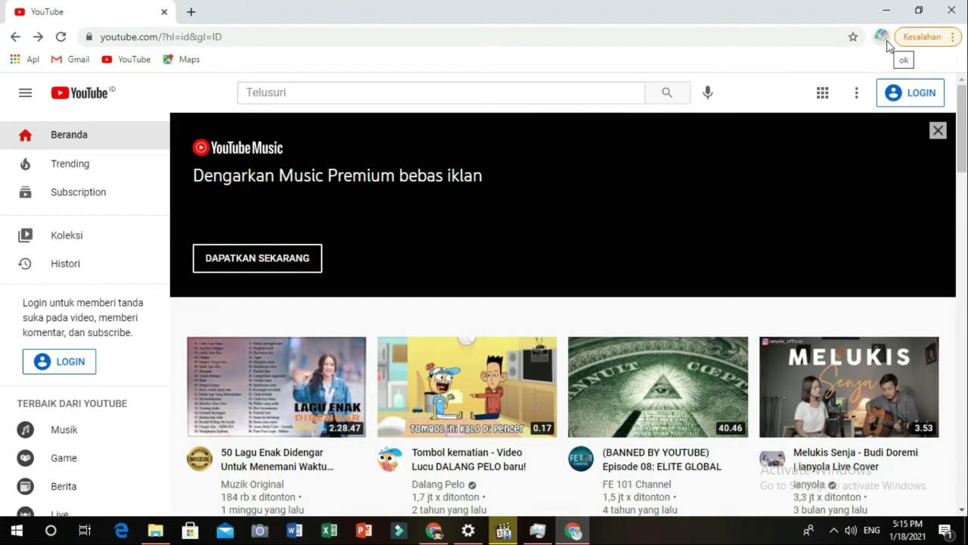
left_click(882, 37)
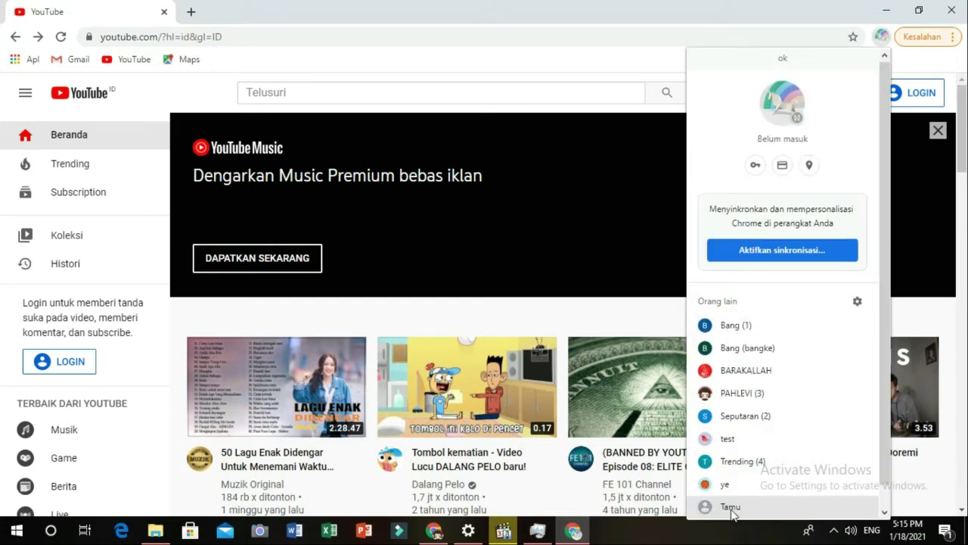
scroll(752, 461, "down", 1)
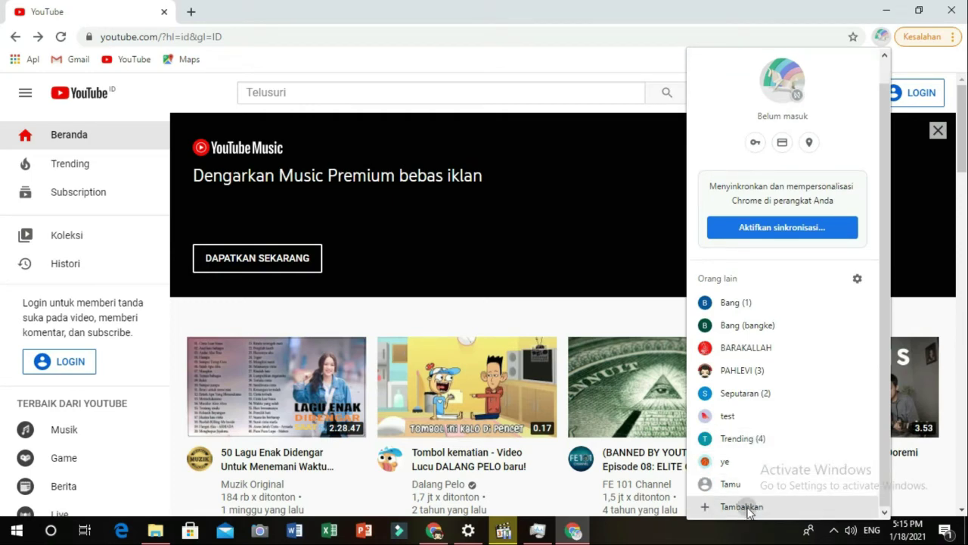
left_click(741, 506)
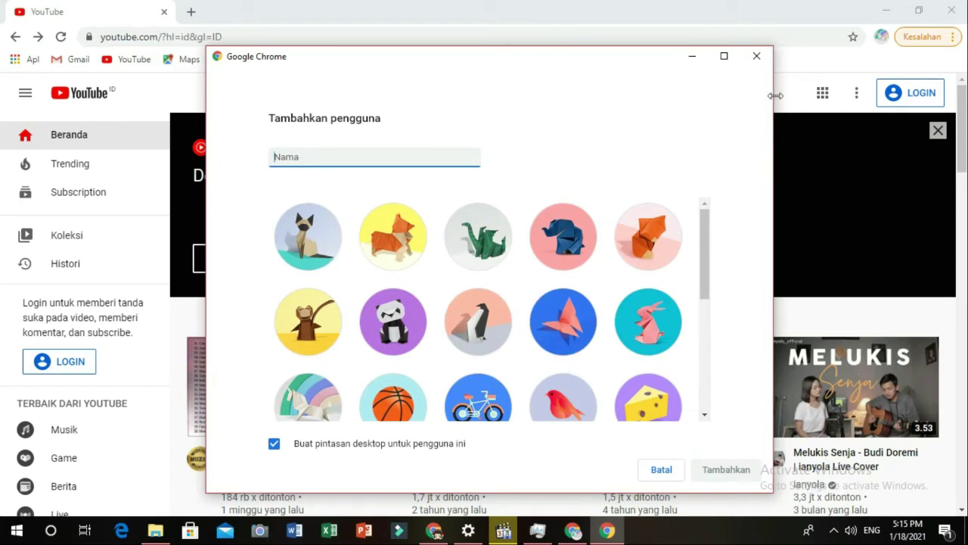
left_click(758, 59)
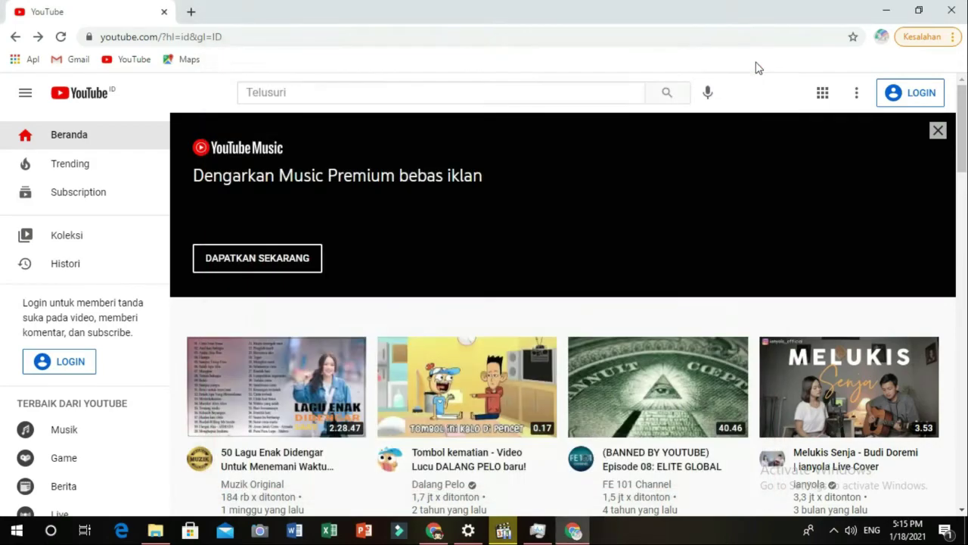
- Minimize the "ok" profile's browser window to show the desktop
left_click(886, 11)
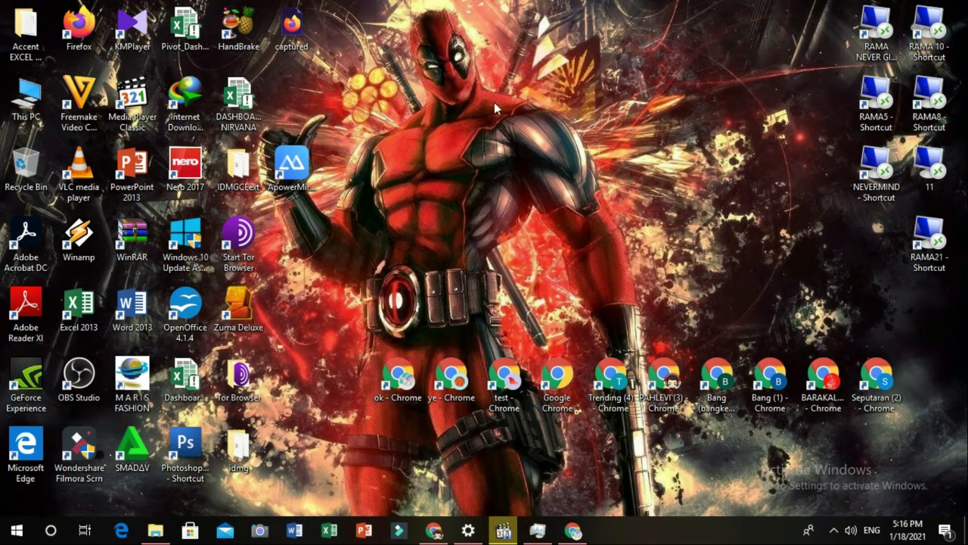
right_click(506, 45)
left_click(545, 88)
right_click(452, 103)
left_click(484, 142)
right_click(453, 76)
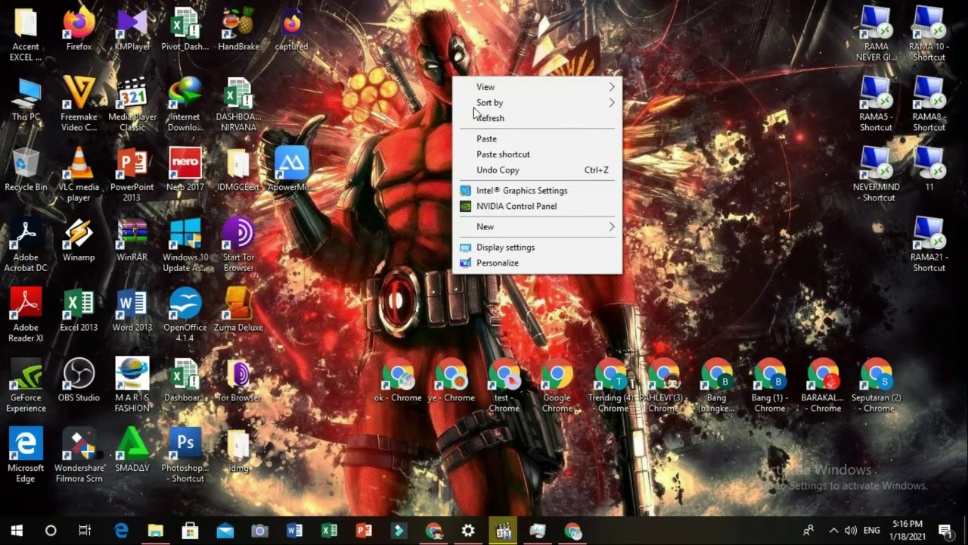
left_click(482, 118)
right_click(480, 116)
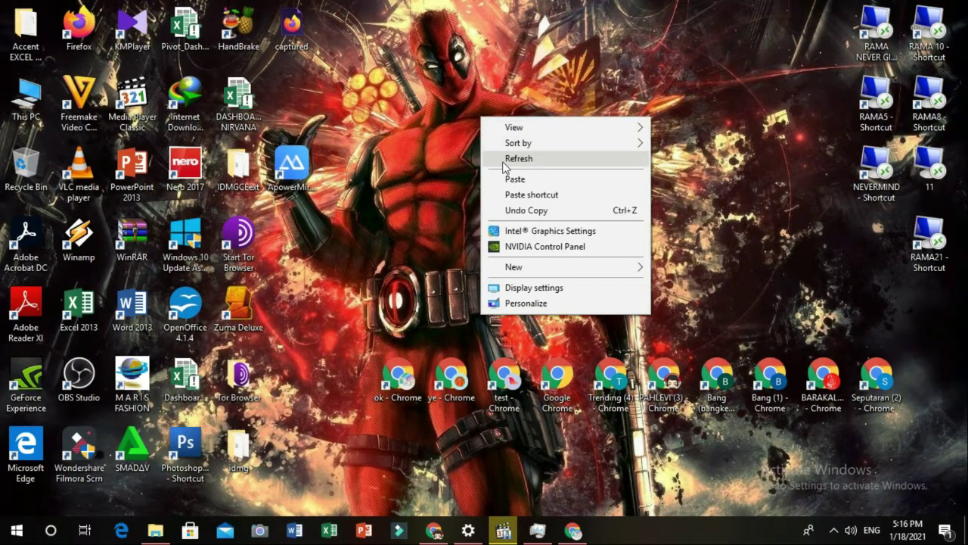
left_click(504, 159)
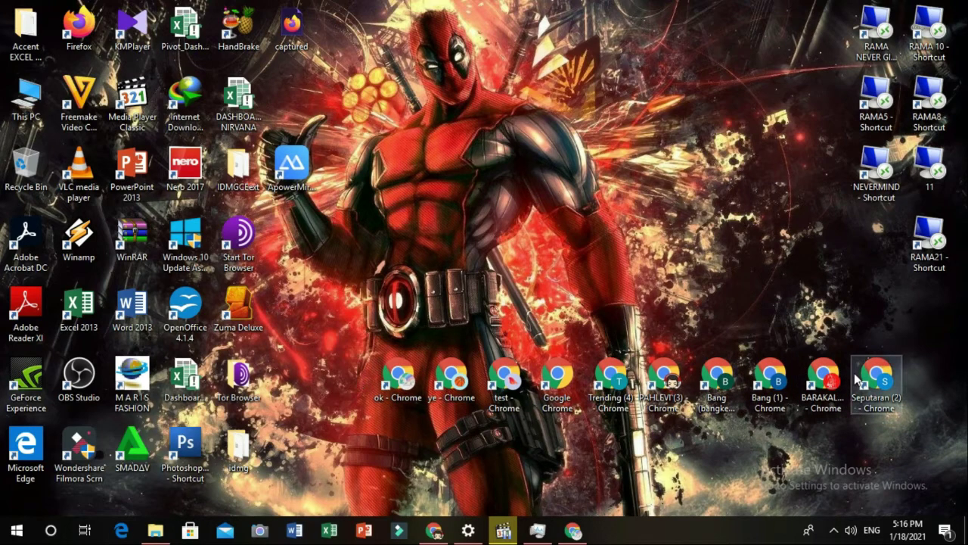
right_click(665, 135)
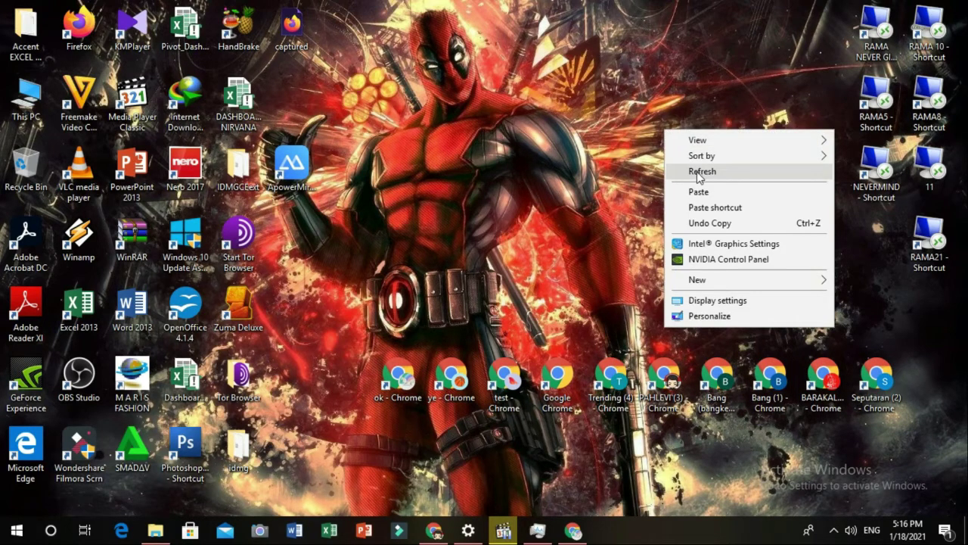
left_click(693, 172)
right_click(601, 109)
left_click(635, 152)
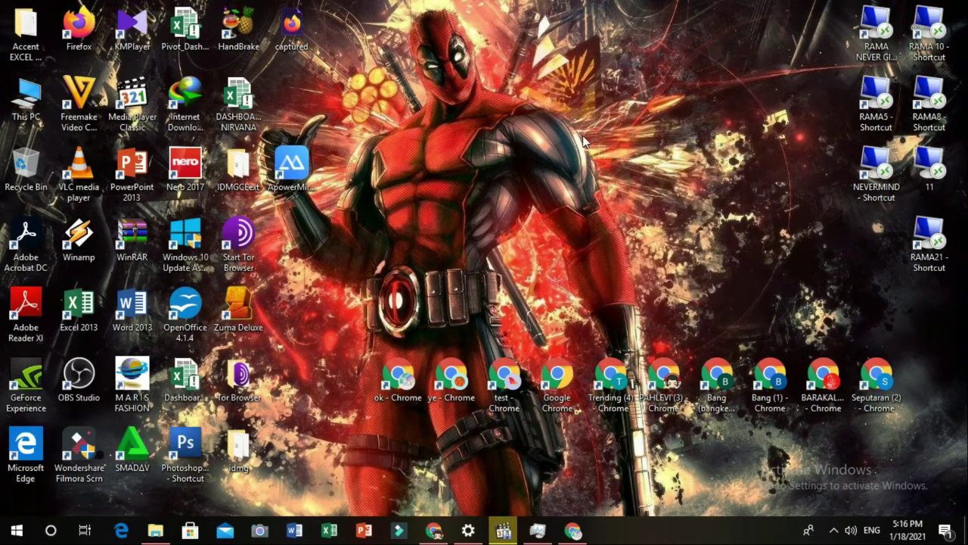
right_click(582, 130)
left_click(608, 173)
right_click(535, 131)
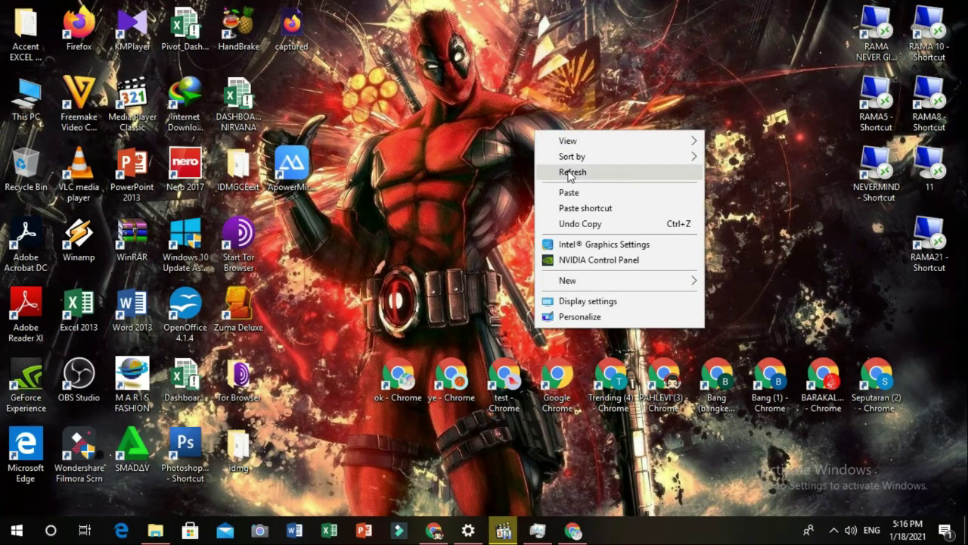
left_click(568, 173)
right_click(524, 133)
left_click(563, 173)
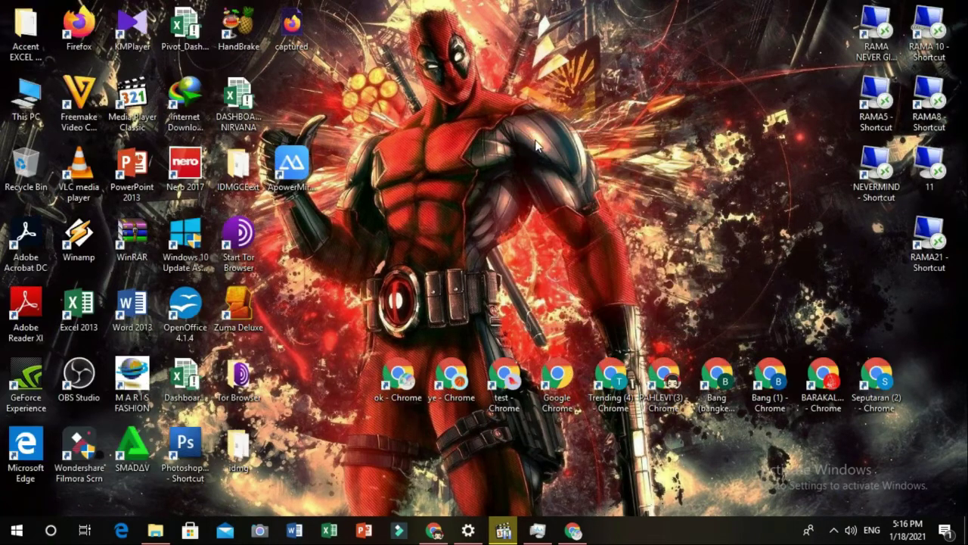
right_click(524, 131)
left_click(561, 173)
right_click(558, 176)
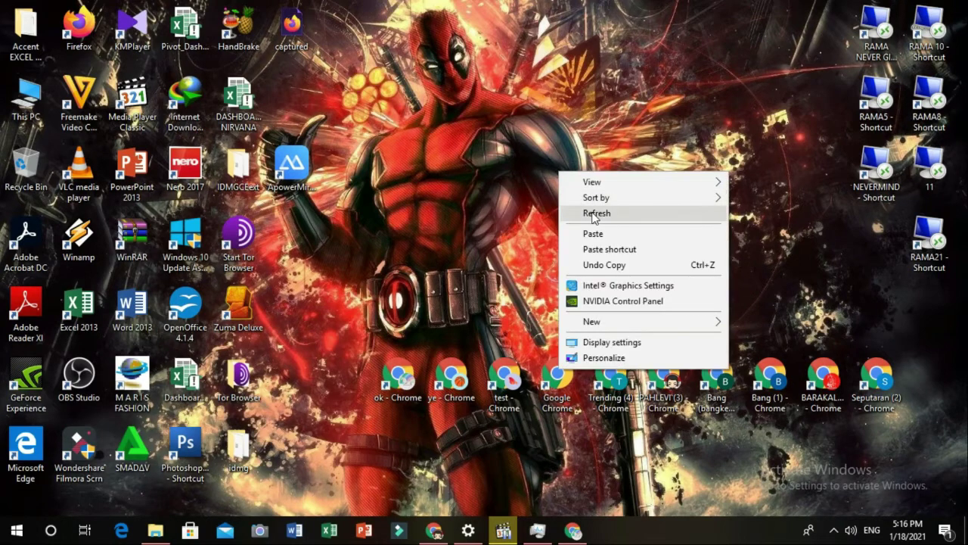
left_click(563, 209)
right_click(524, 116)
left_click(555, 157)
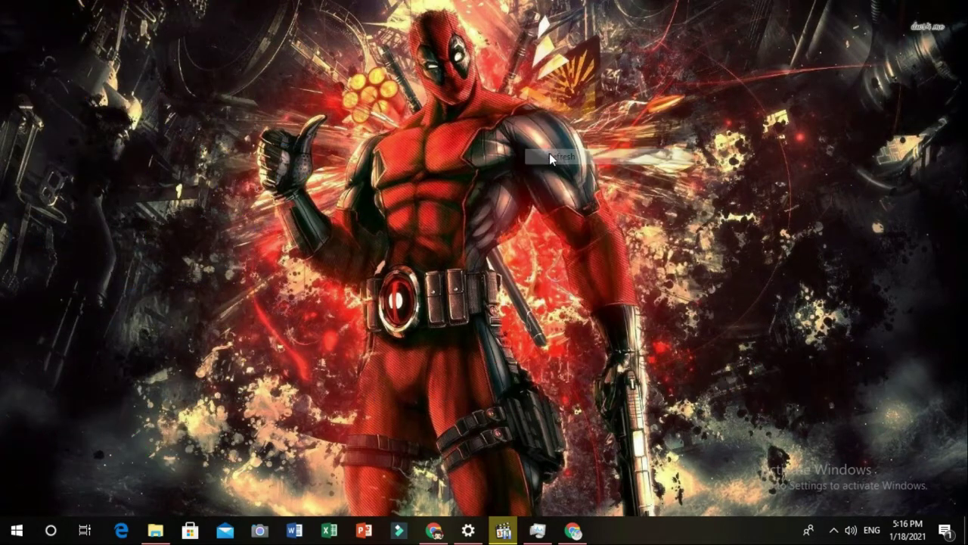
right_click(540, 130)
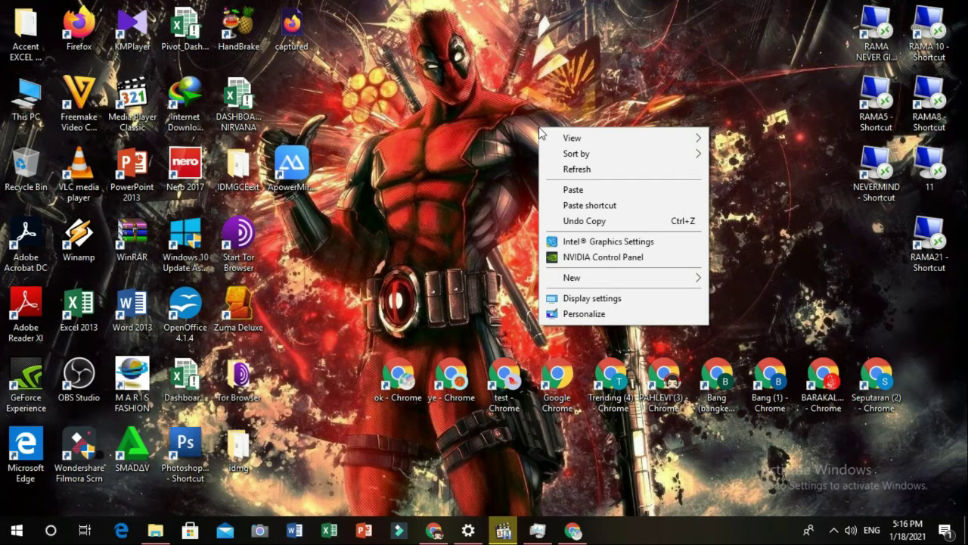
left_click(568, 168)
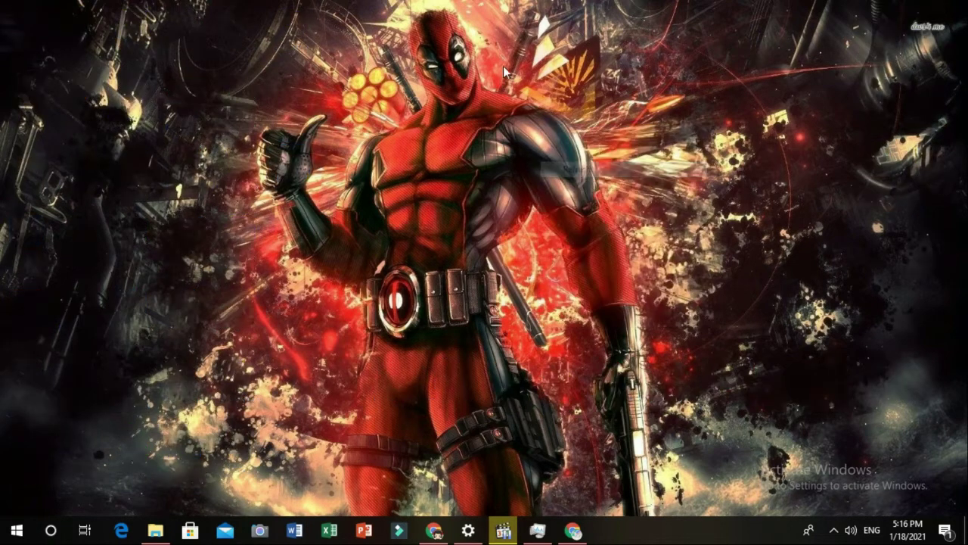
right_click(503, 66)
left_click(536, 105)
right_click(499, 64)
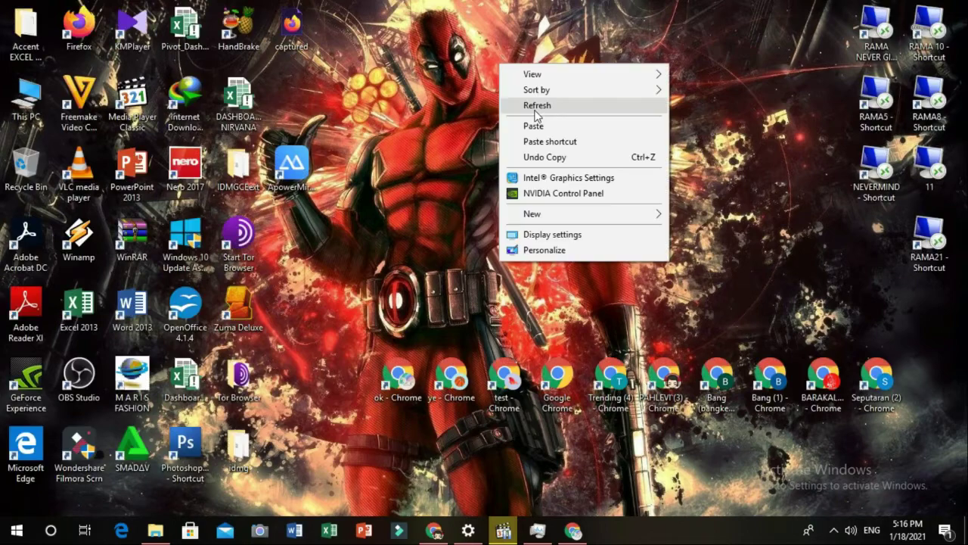
left_click(536, 110)
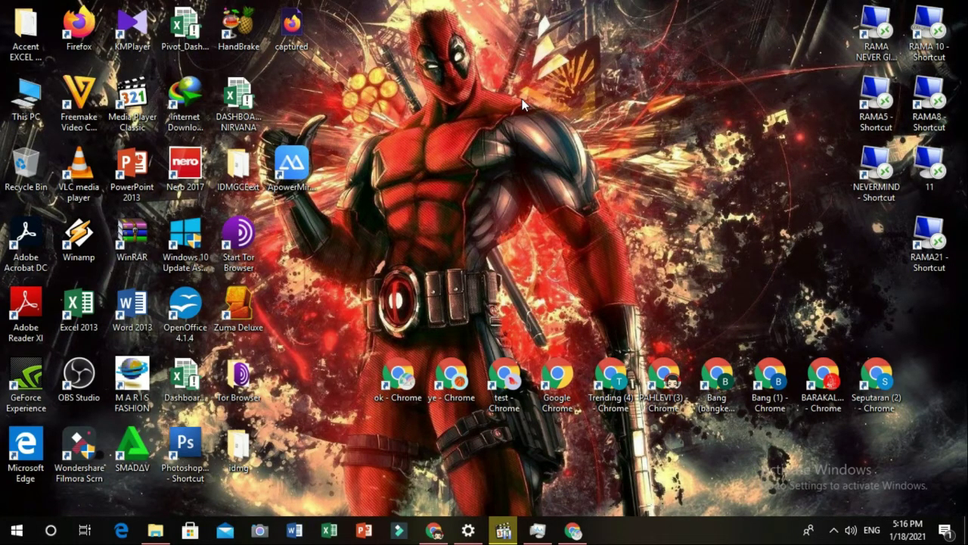
left_click(834, 530)
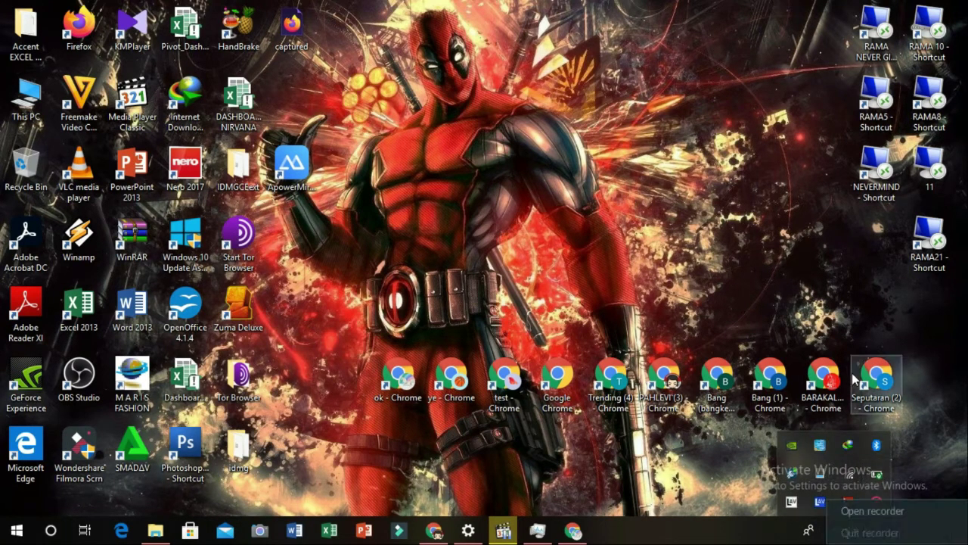